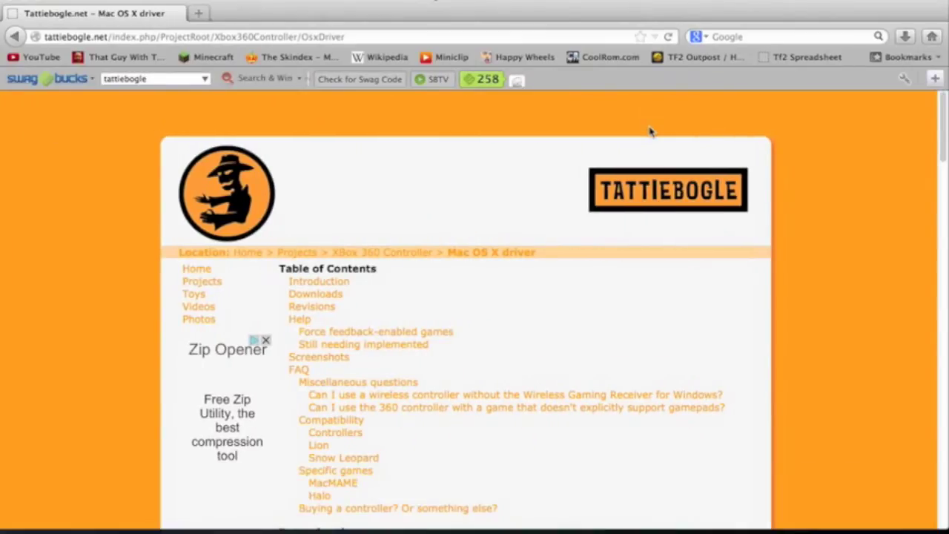
Step: Download the newest driver disk image from the Mac OS X driver page's Downloads section and open 360ControllerInstall.dmg
scroll(614, 222, "down", 8)
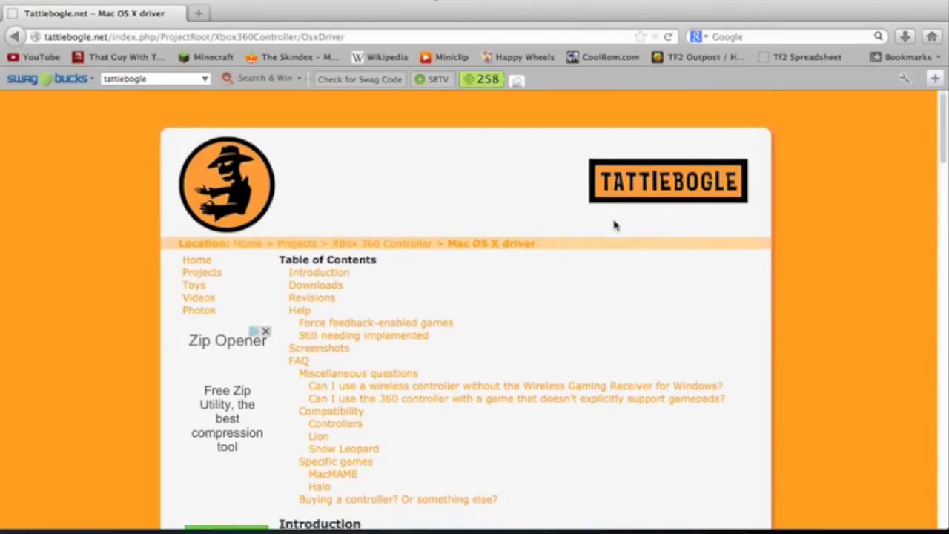
scroll(324, 368, "down", 9)
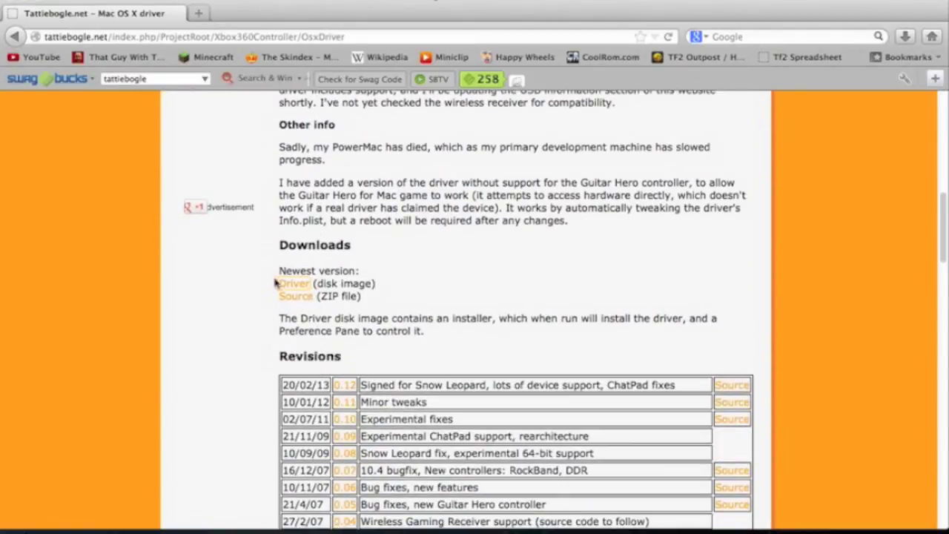
left_click(292, 284)
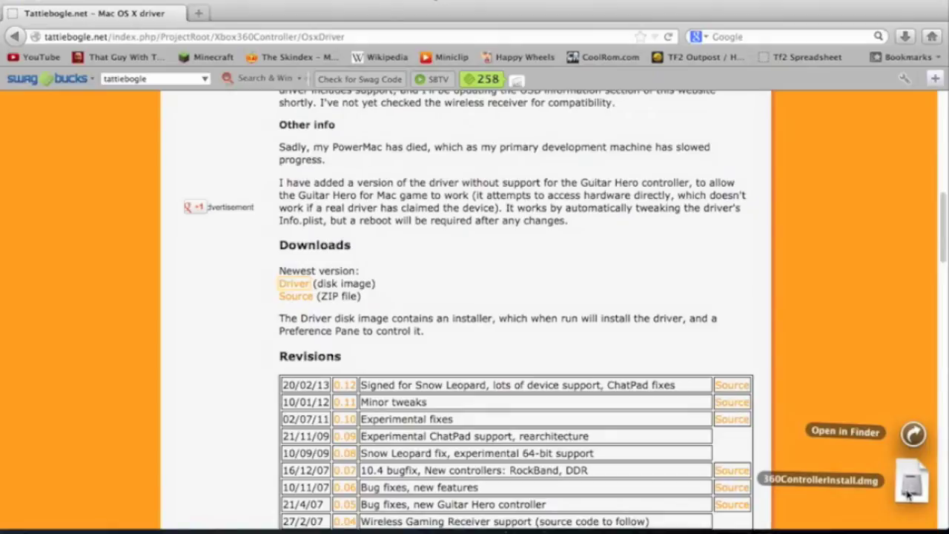
left_click(913, 480)
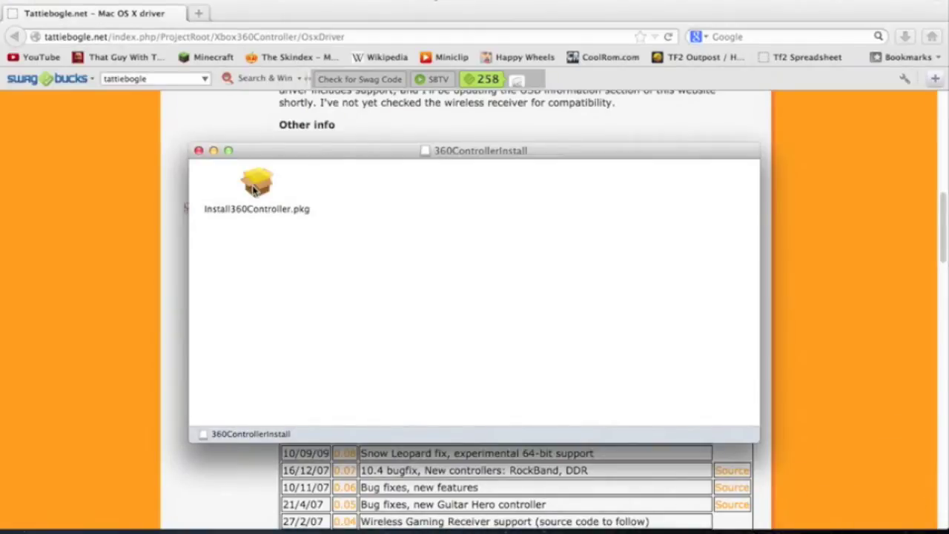
Step: Run Install360Controller.pkg up to the license agreement, decline the terms and close the disk image window
double_click(256, 189)
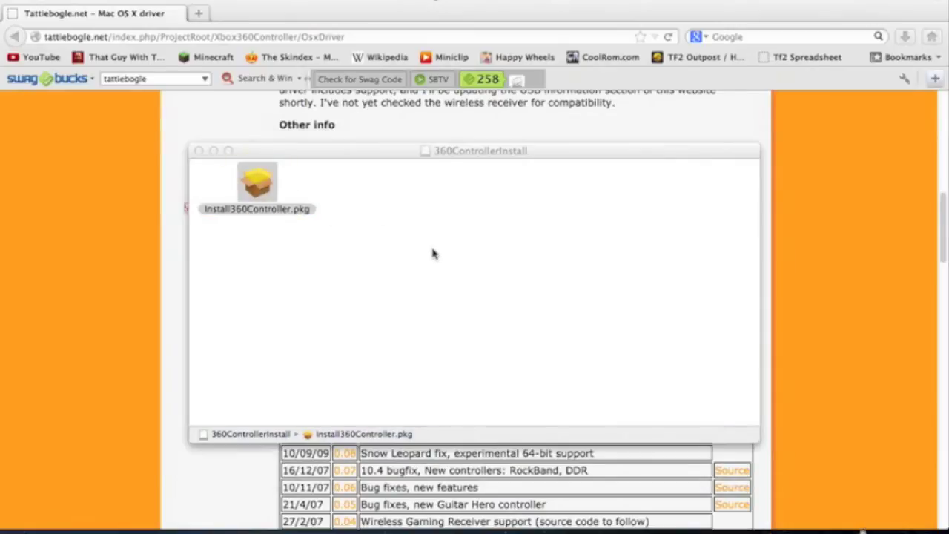
left_click(631, 372)
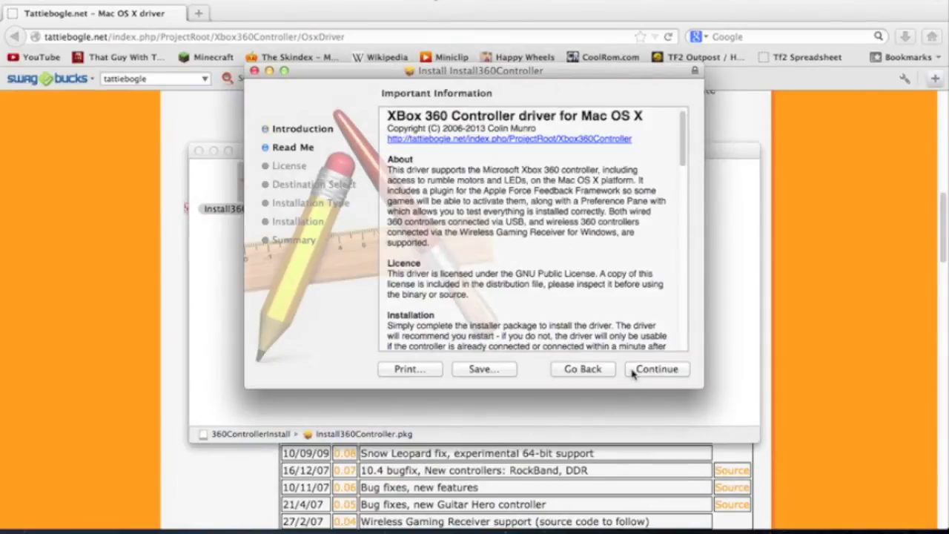
left_click(631, 369)
left_click(631, 369)
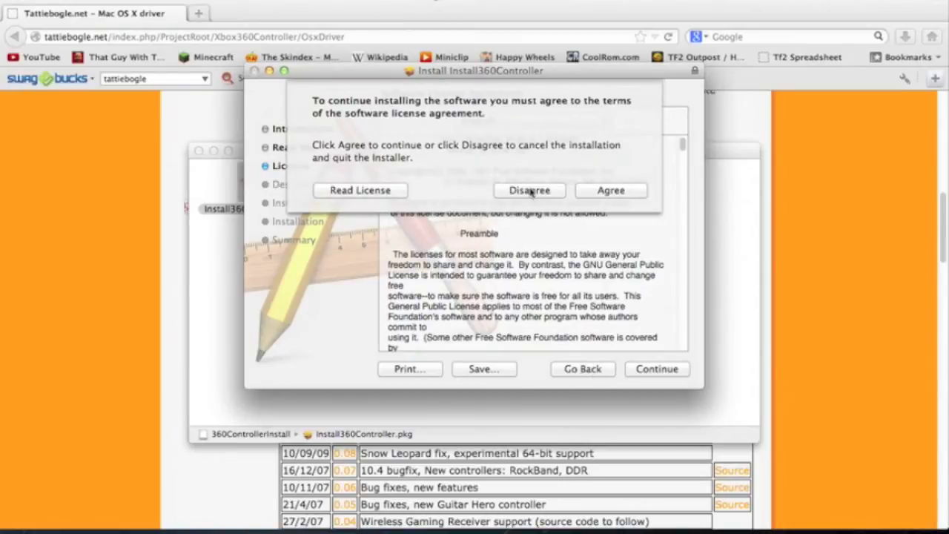
left_click(530, 191)
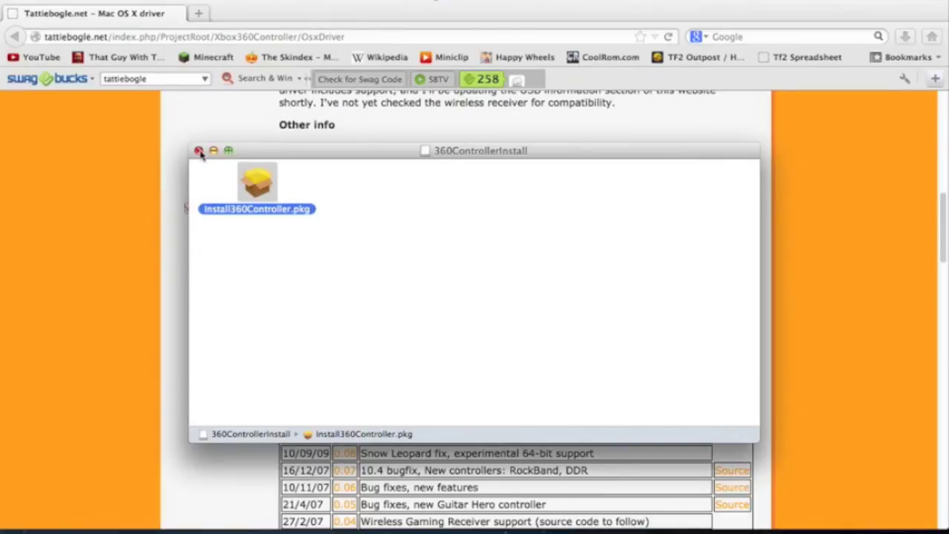
left_click(198, 151)
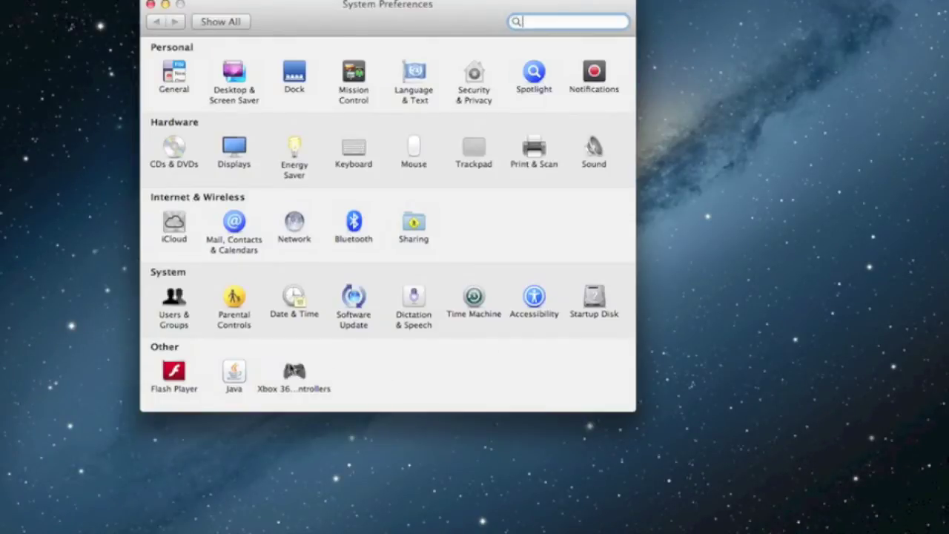
Step: Slightly raise the dead zones of both analog sticks for the wired controller in the Xbox 360 Controllers preferences
left_click_drag(362, 29, 416, 86)
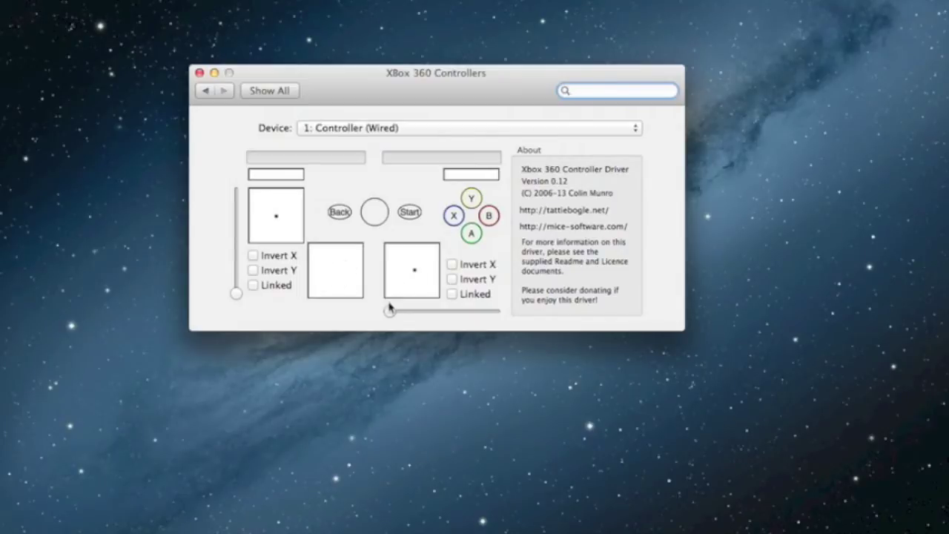
mouse_move(389, 310)
left_mouse_down()
mouse_move(487, 311)
mouse_move(390, 309)
left_mouse_up()
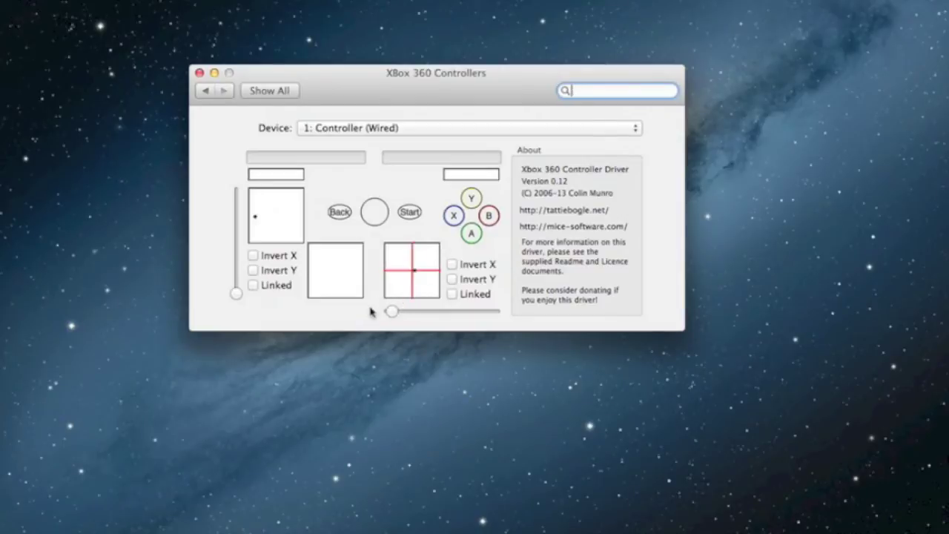
left_click_drag(238, 295, 234, 280)
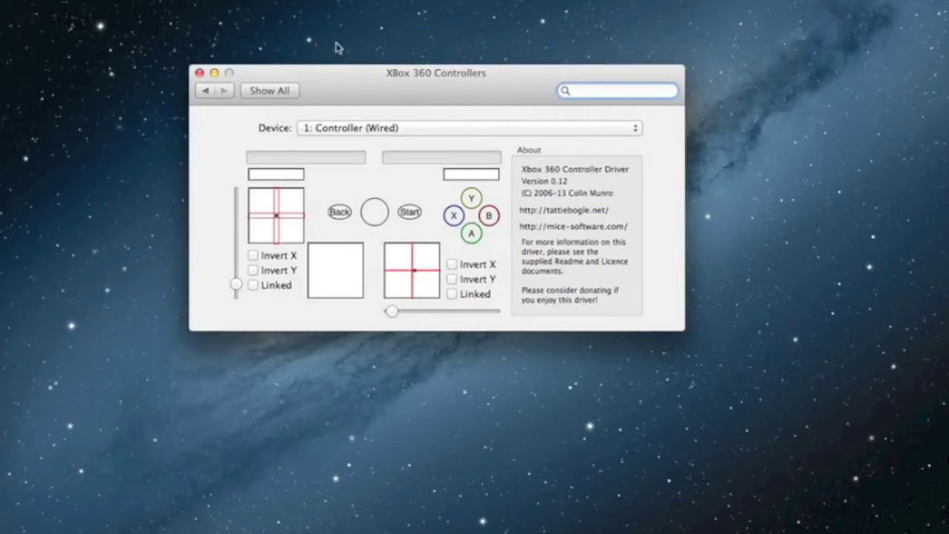
left_click_drag(393, 310, 399, 311)
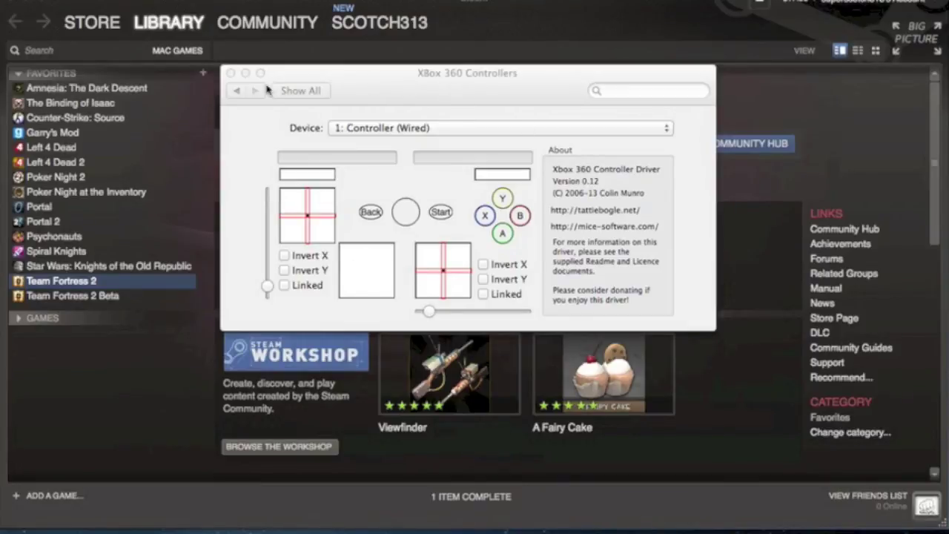
Step: Close the Xbox 360 Controllers preferences and launch Team Fortress 2 from the Steam library
left_click(231, 74)
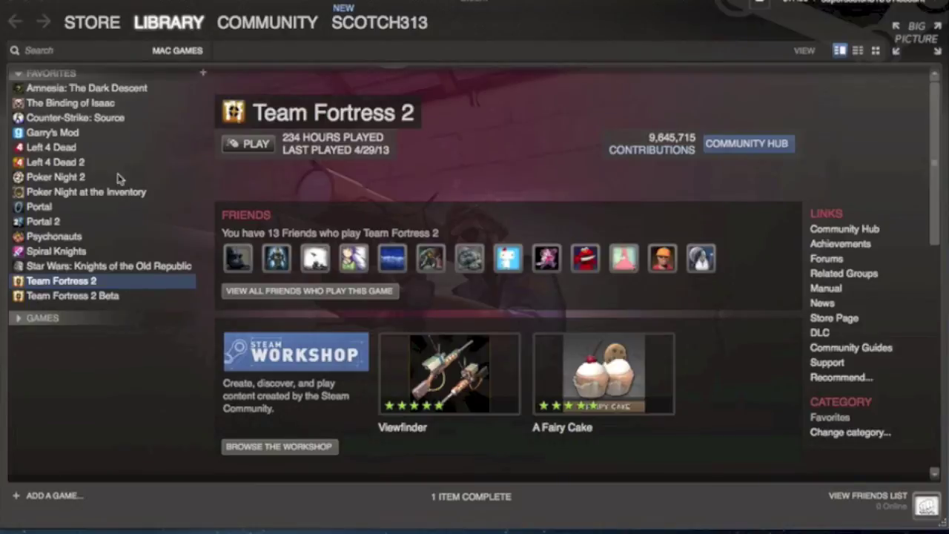
left_click(250, 144)
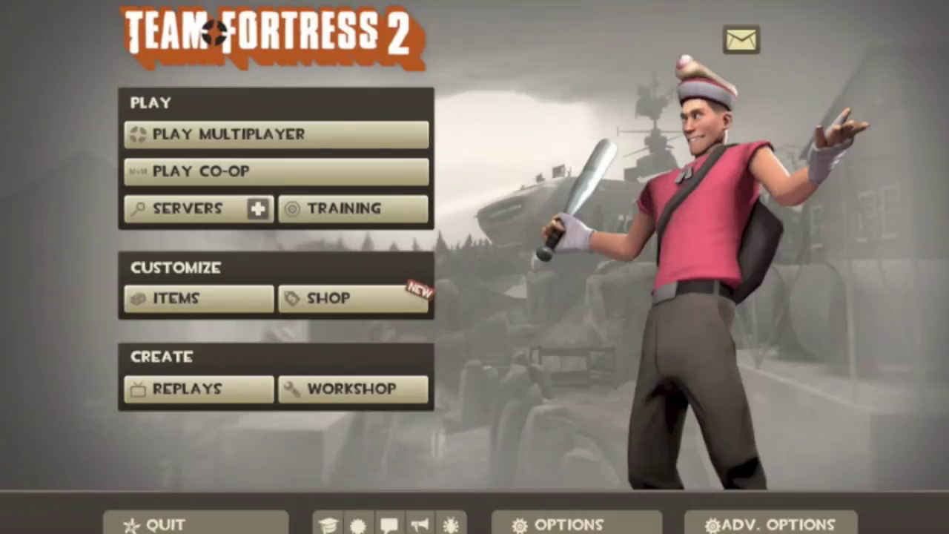
Step: Briefly bring up the console and make sure the developer console is enabled in the advanced keyboard options
key("grave")
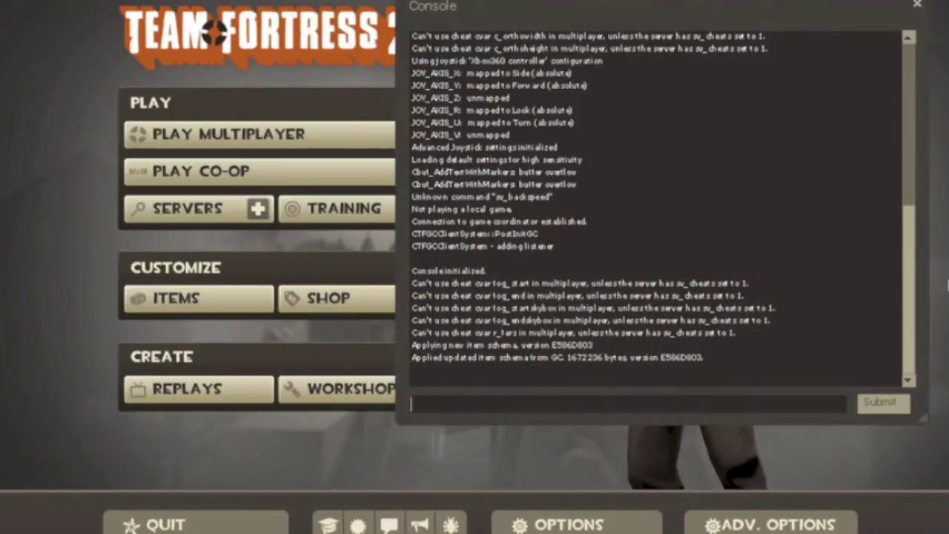
left_click(918, 4)
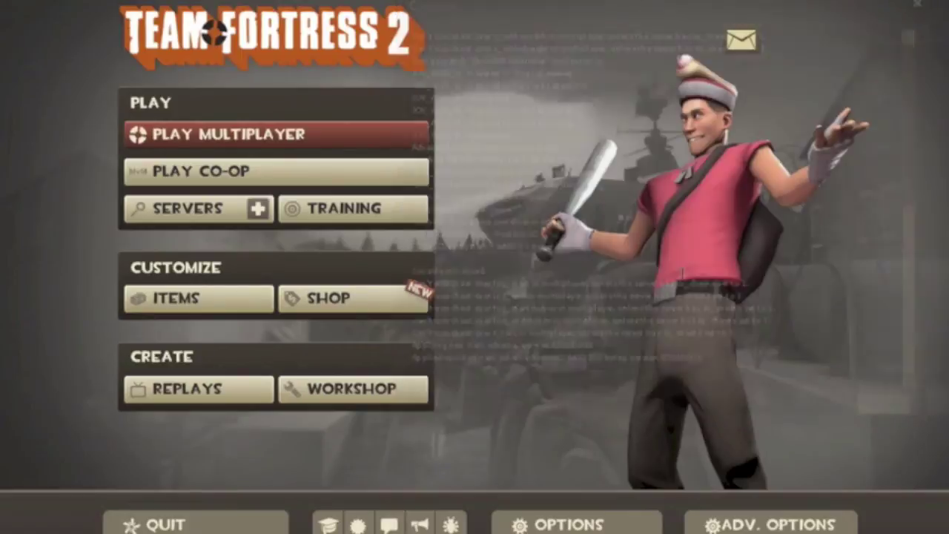
left_click(577, 520)
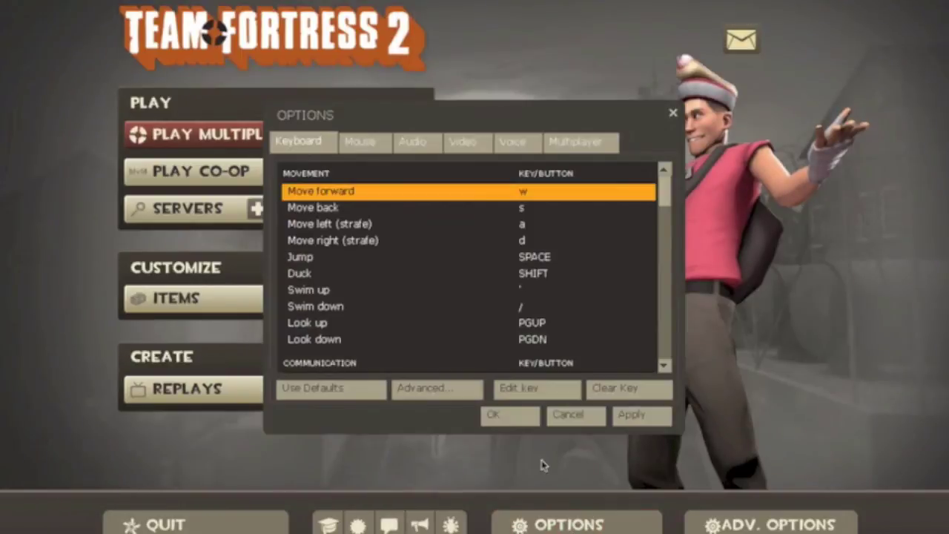
left_click(404, 388)
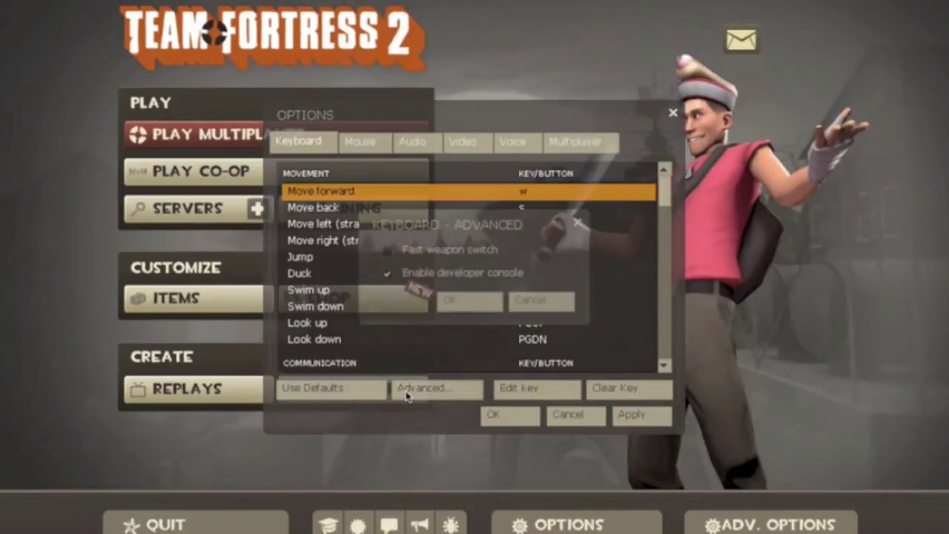
left_click(387, 273)
left_click(454, 300)
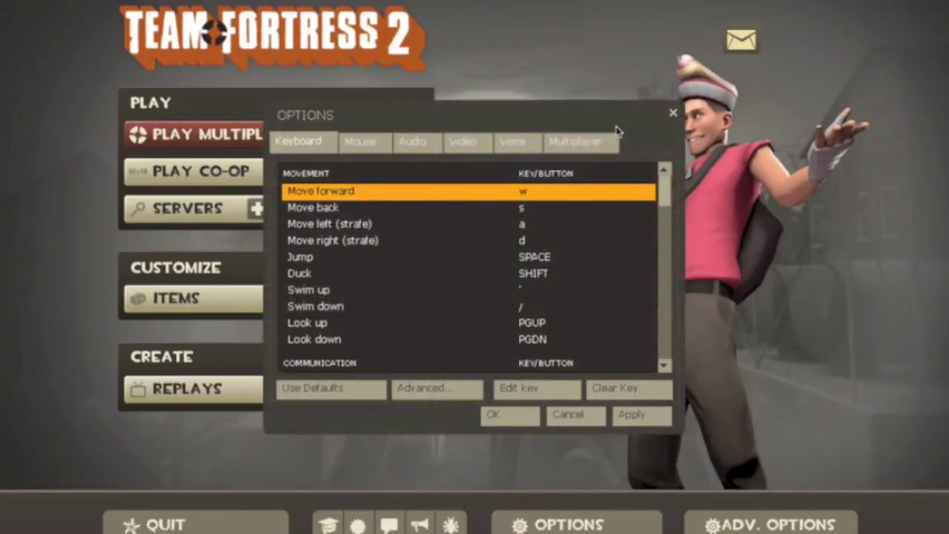
left_click(672, 116)
Step: Execute "exec 360controller" in the developer console and check the key bindings in the keyboard options
key("grave")
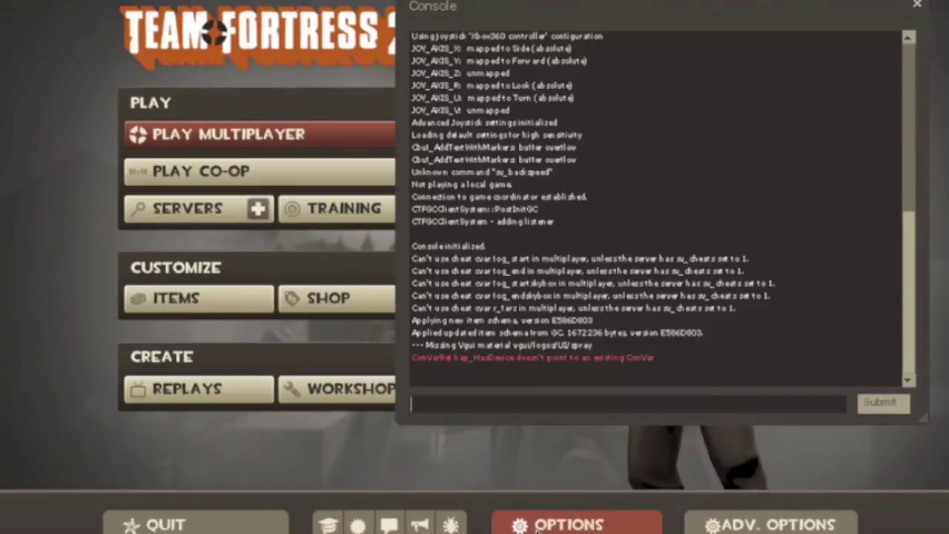
type("e")
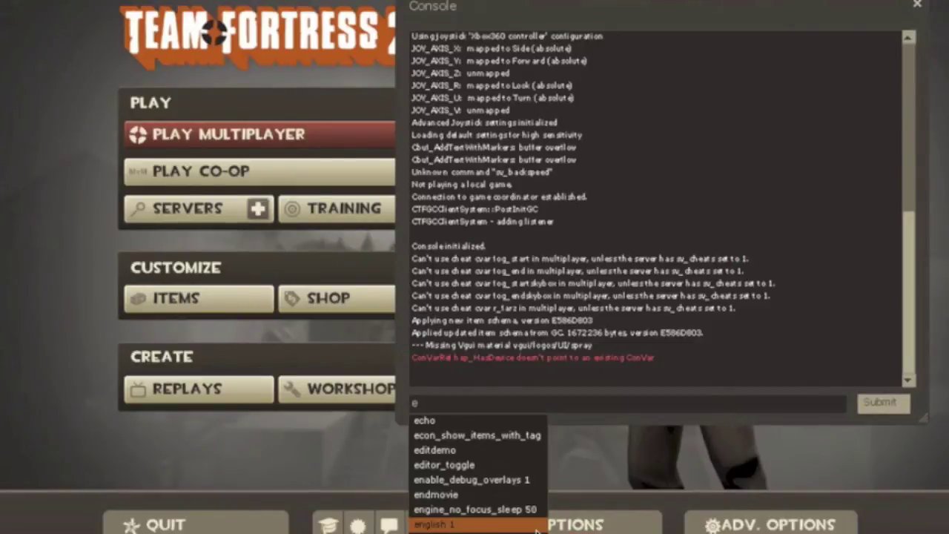
type("xec")
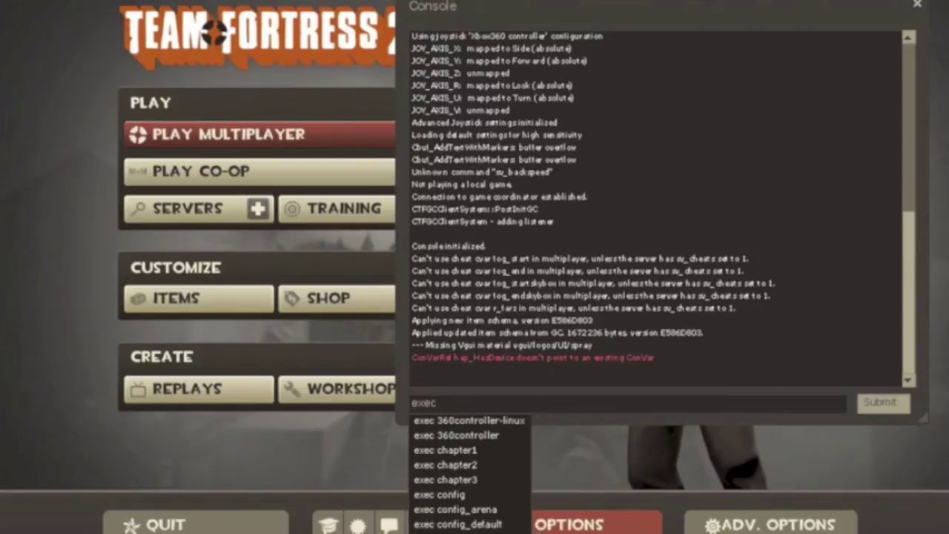
left_click(464, 436)
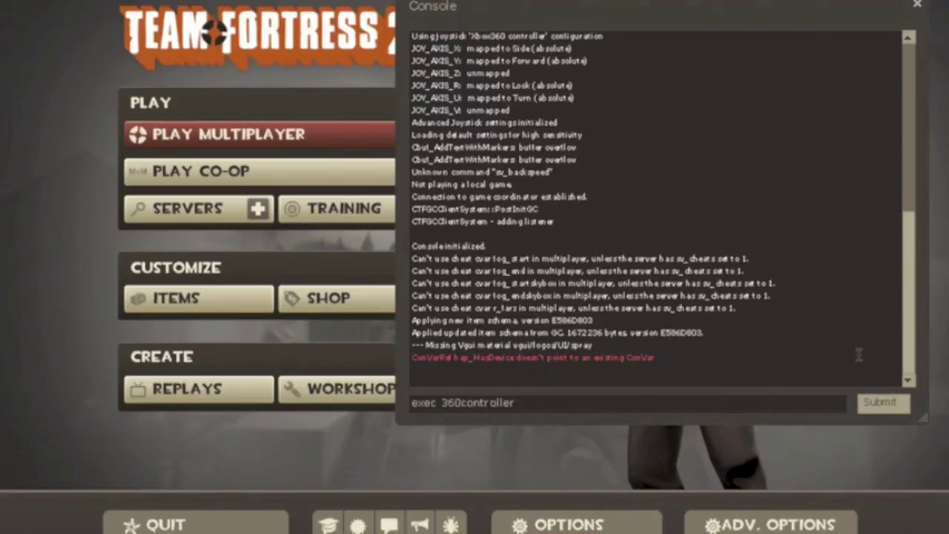
left_click(879, 405)
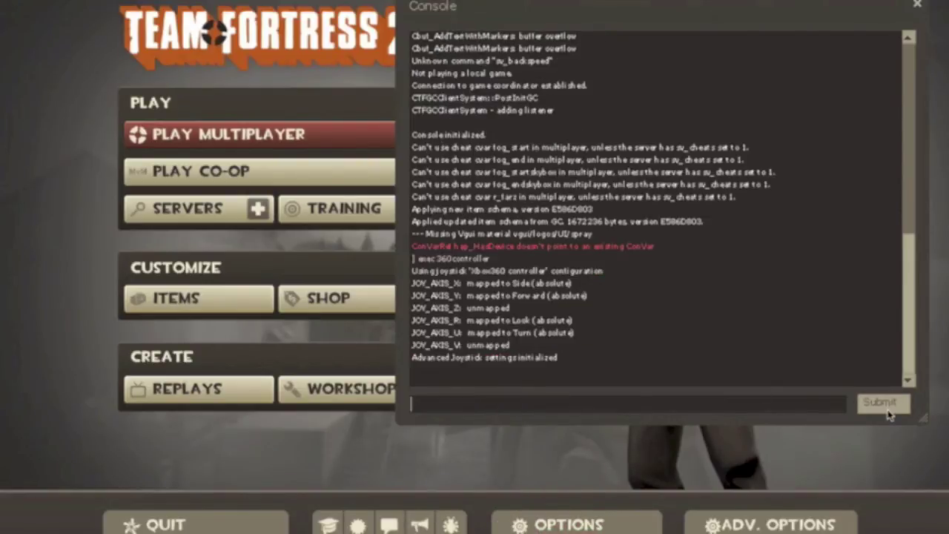
left_click(919, 5)
left_click(577, 525)
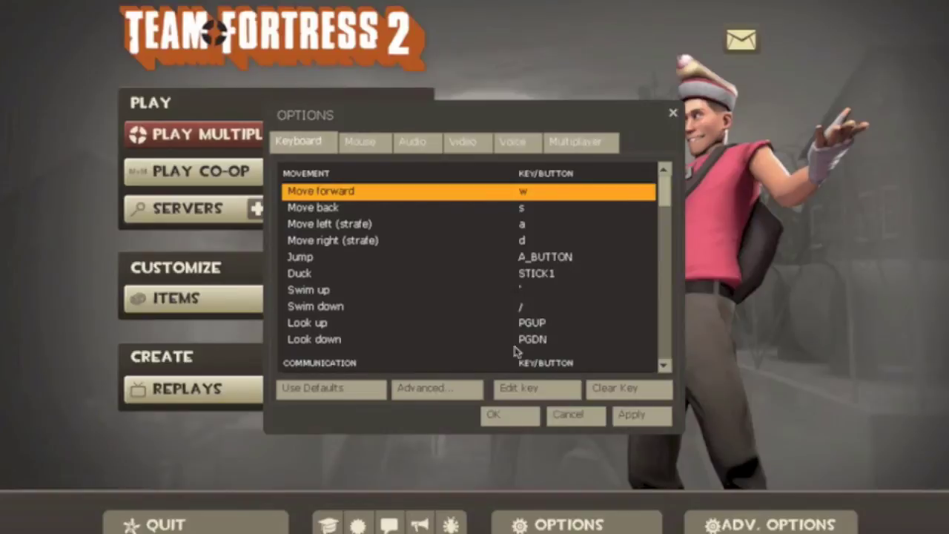
left_click(672, 112)
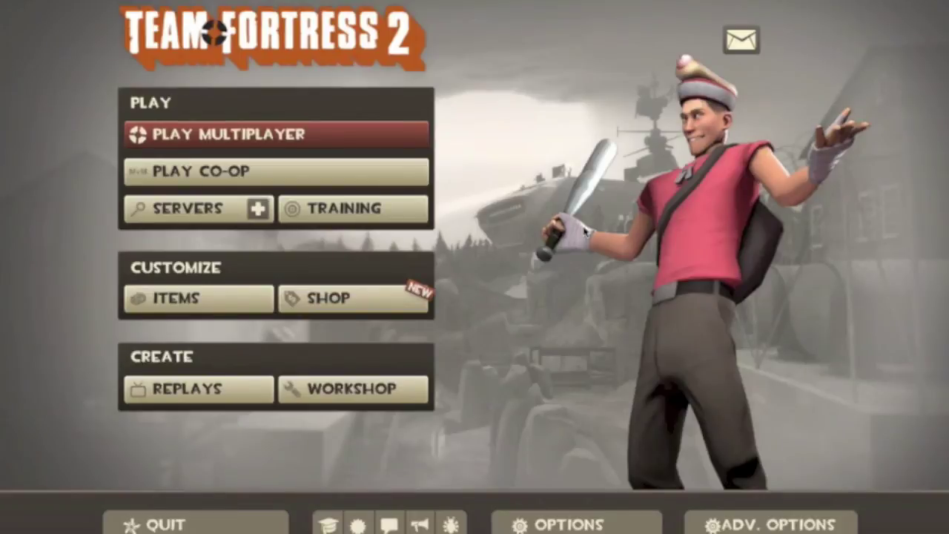
Step: Execute "exec undo360controller" in the developer console and close the console
key("grave")
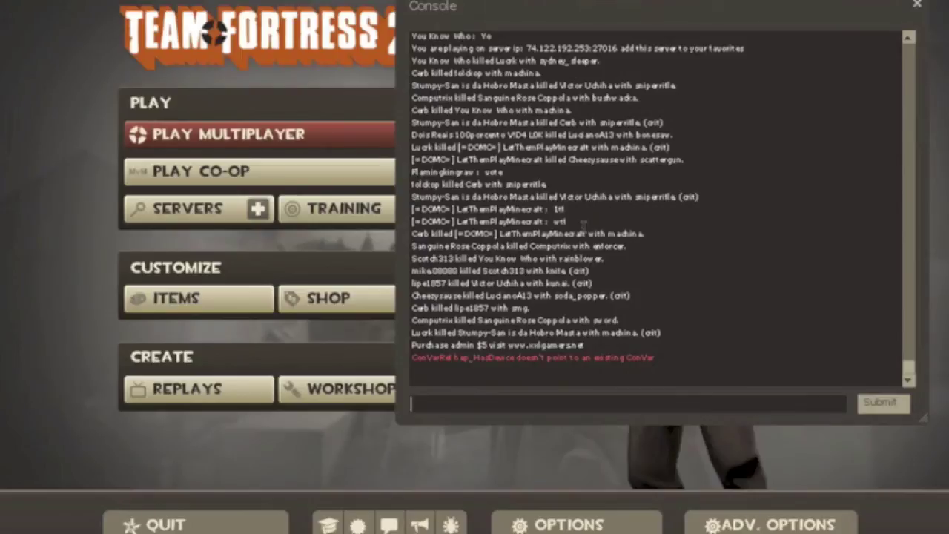
type("exec")
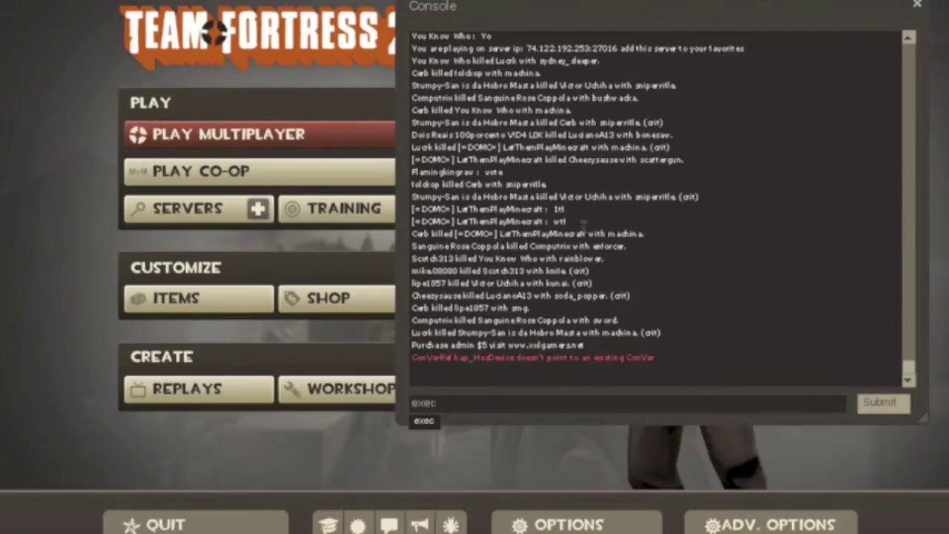
type(" udo")
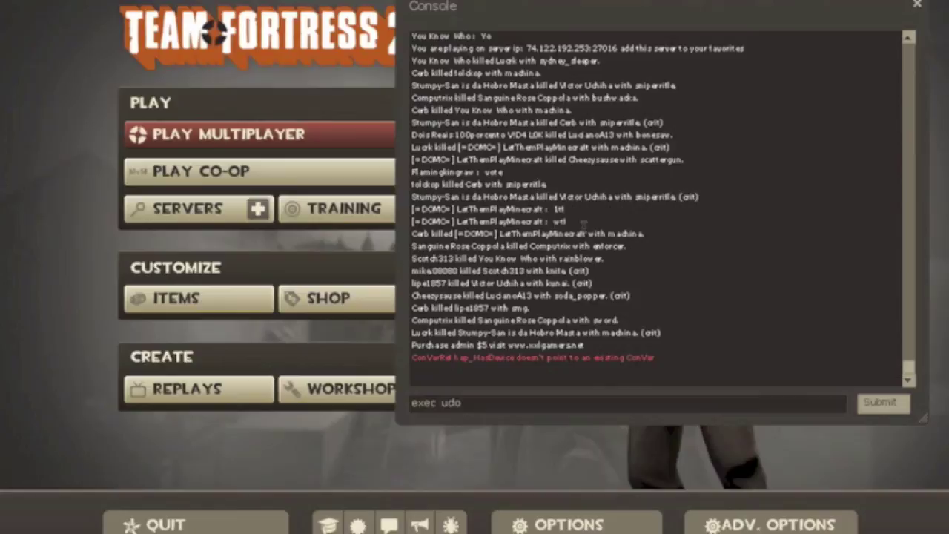
key("BackSpace")
key("BackSpace")
type("ndo")
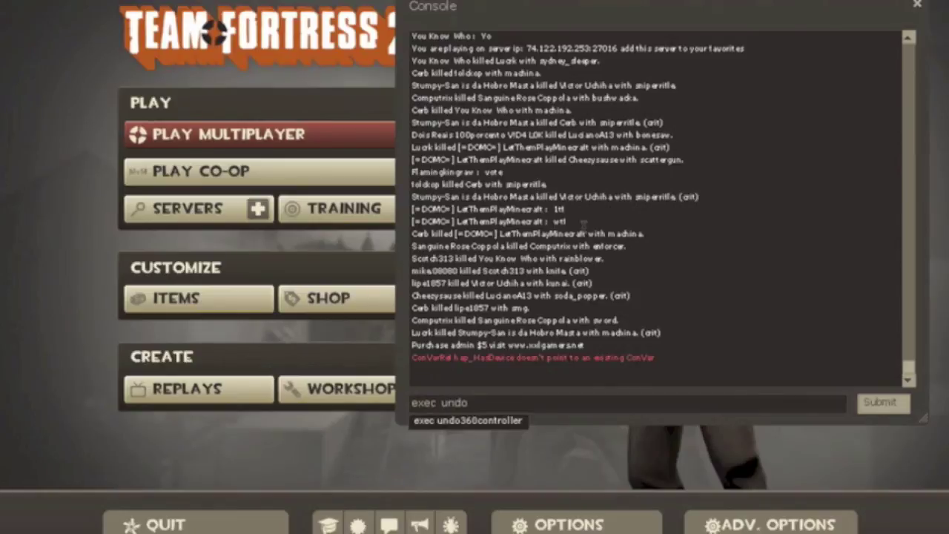
key("Tab")
key("Return")
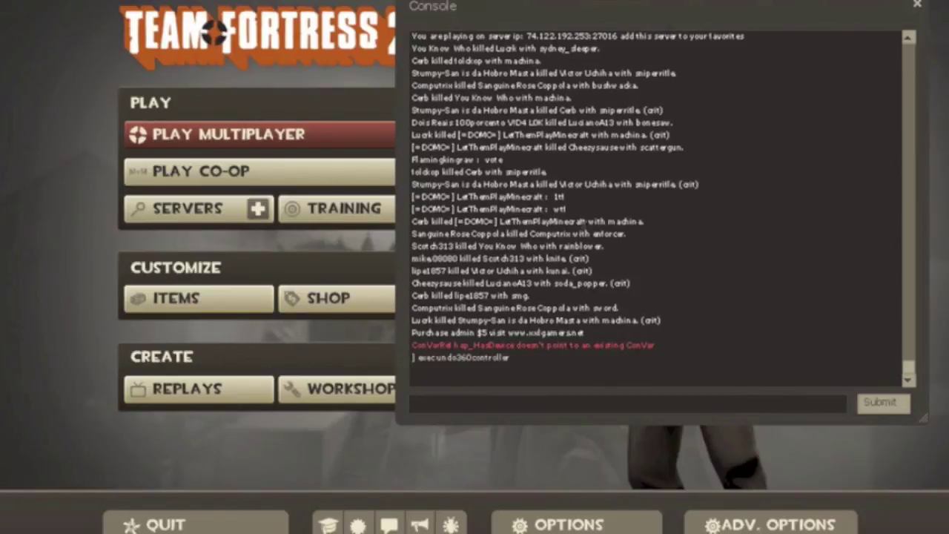
left_click(917, 6)
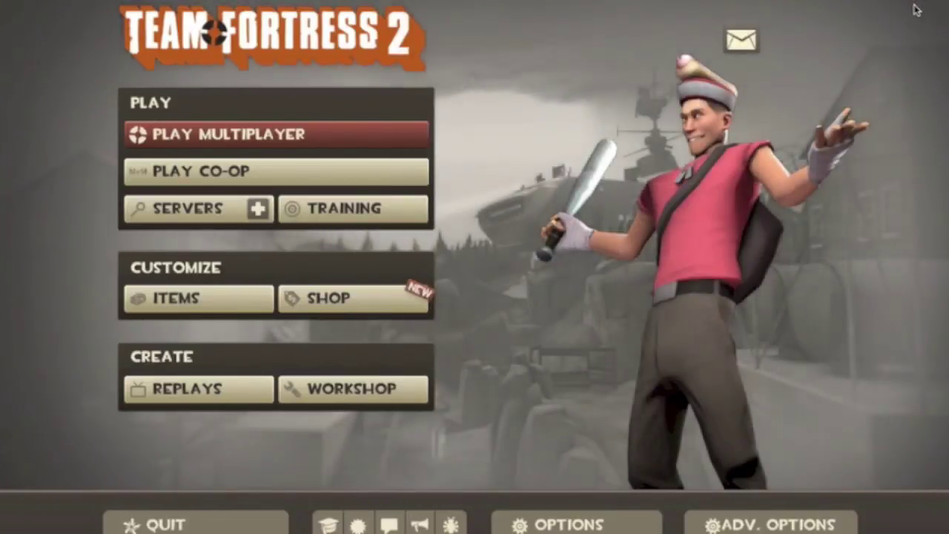